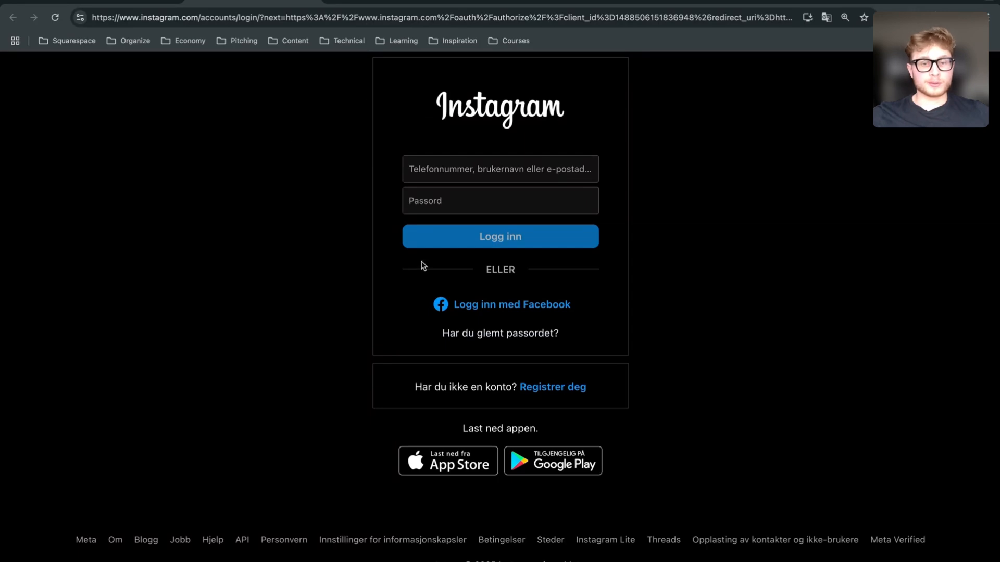
click(482, 167)
click(229, 259)
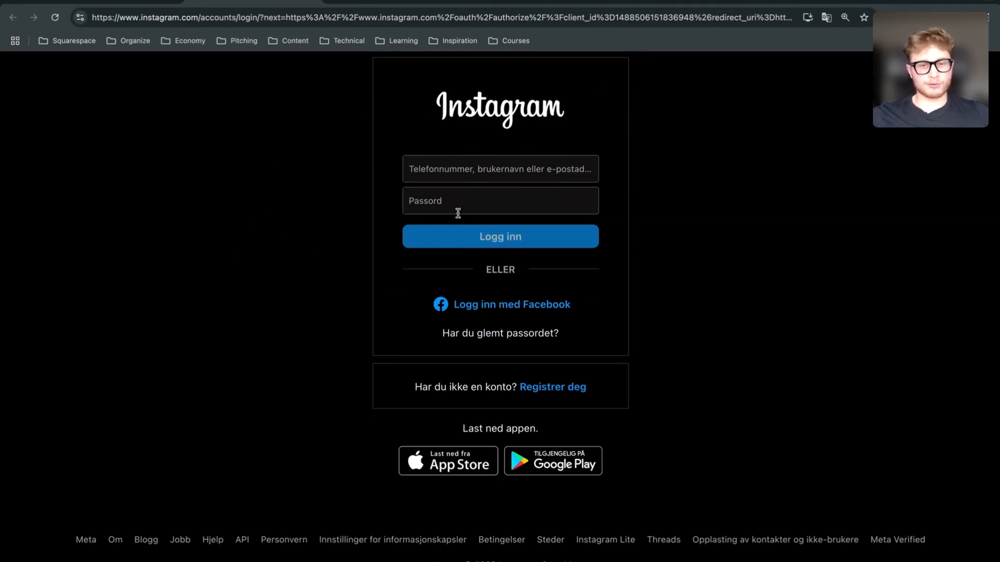
scroll(444, 165, down, 1)
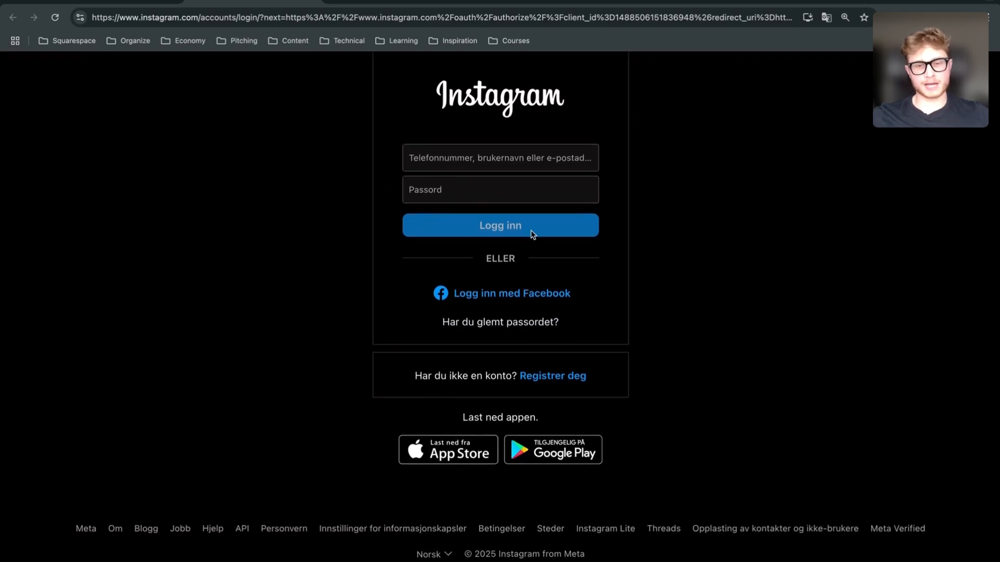
scroll(371, 205, up, 1)
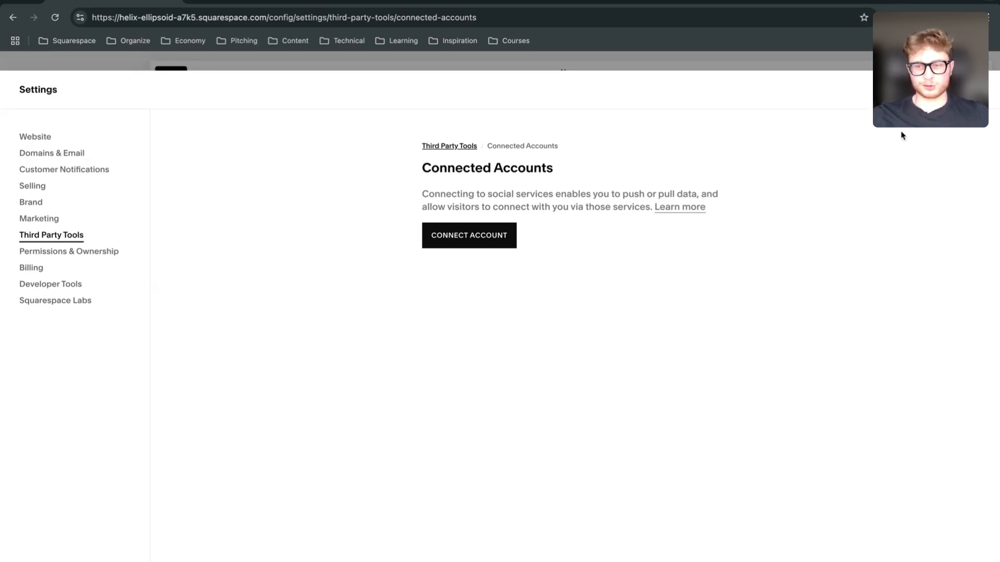
- Leave the Connected Accounts settings, start editing the Home page, and add an Instagram block to its first section
click(980, 90)
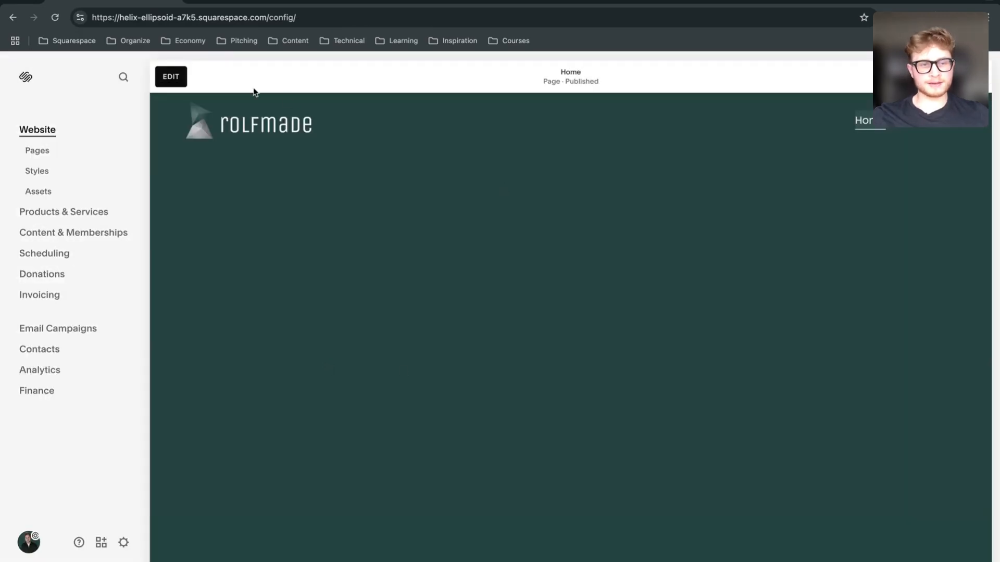
click(180, 80)
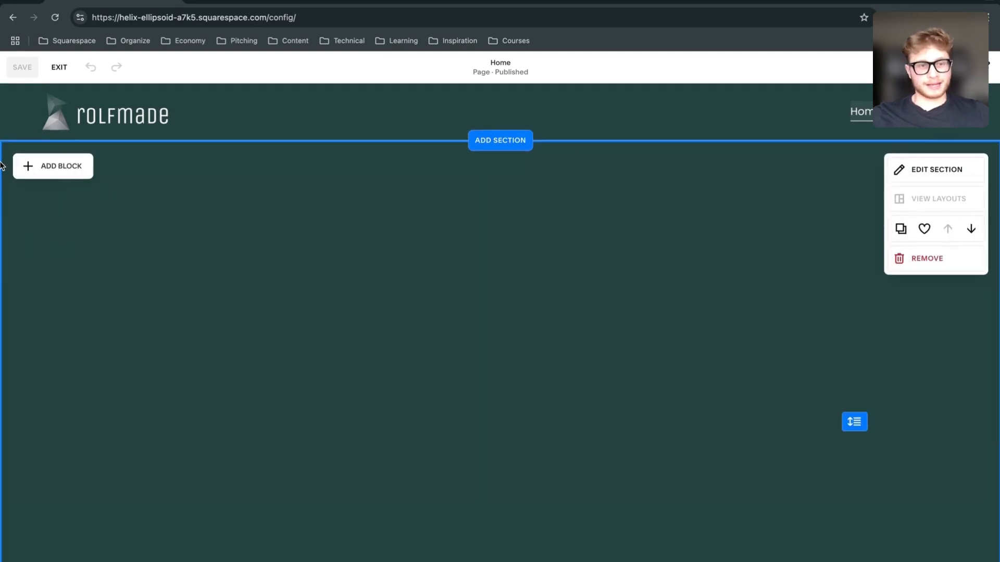
click(61, 172)
scroll(177, 374, down, 3)
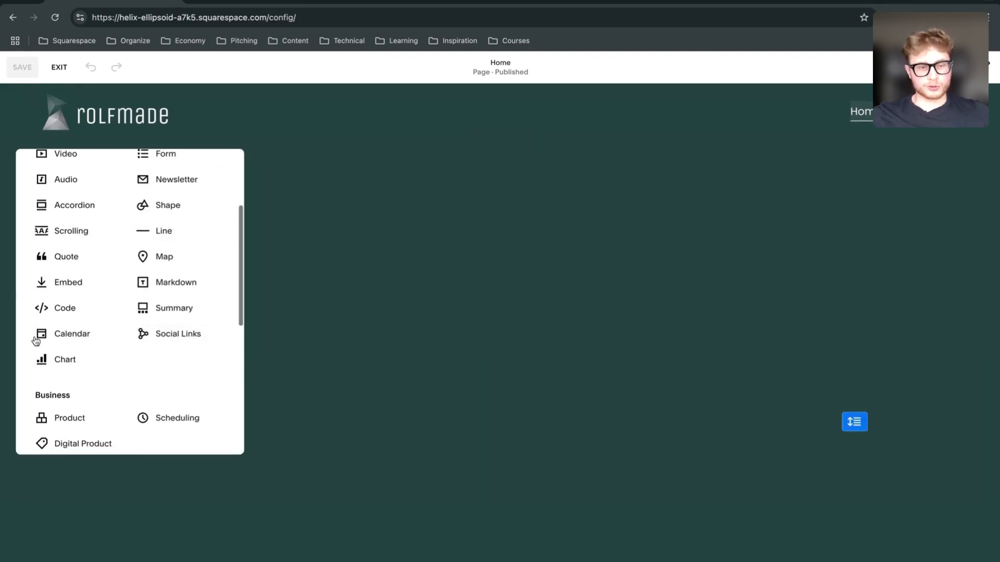
scroll(157, 334, up, 3)
key(Escape)
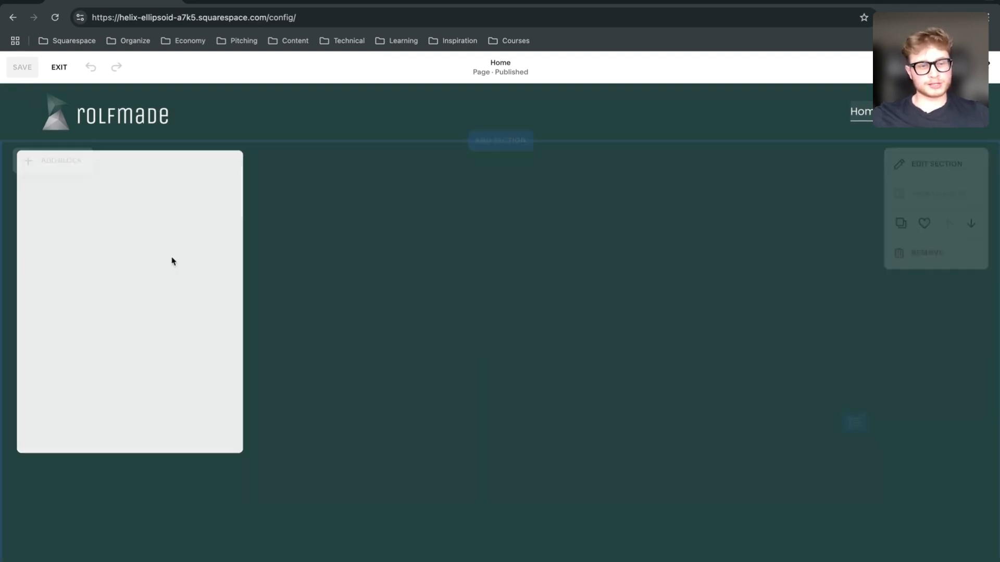
click(46, 169)
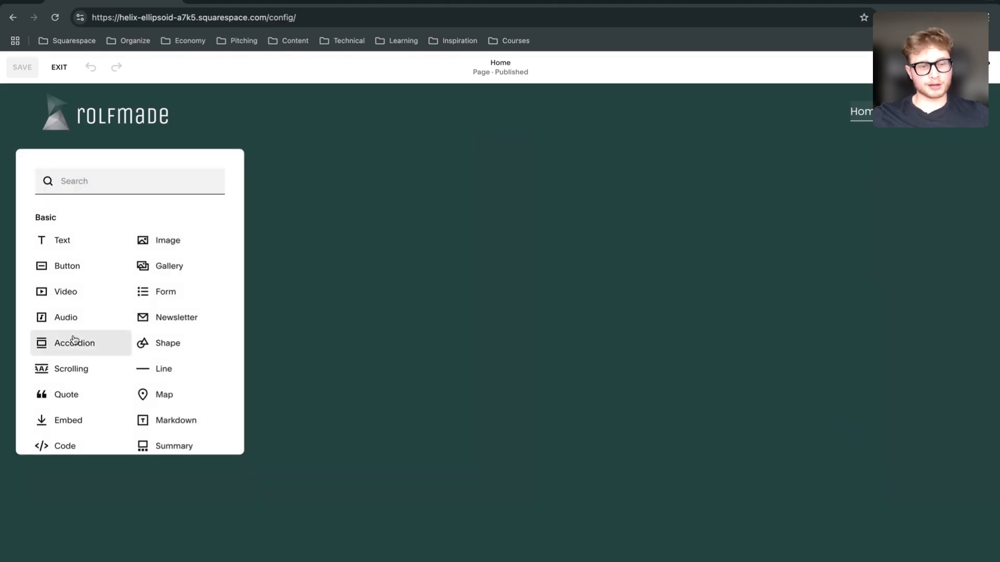
scroll(78, 338, down, 10)
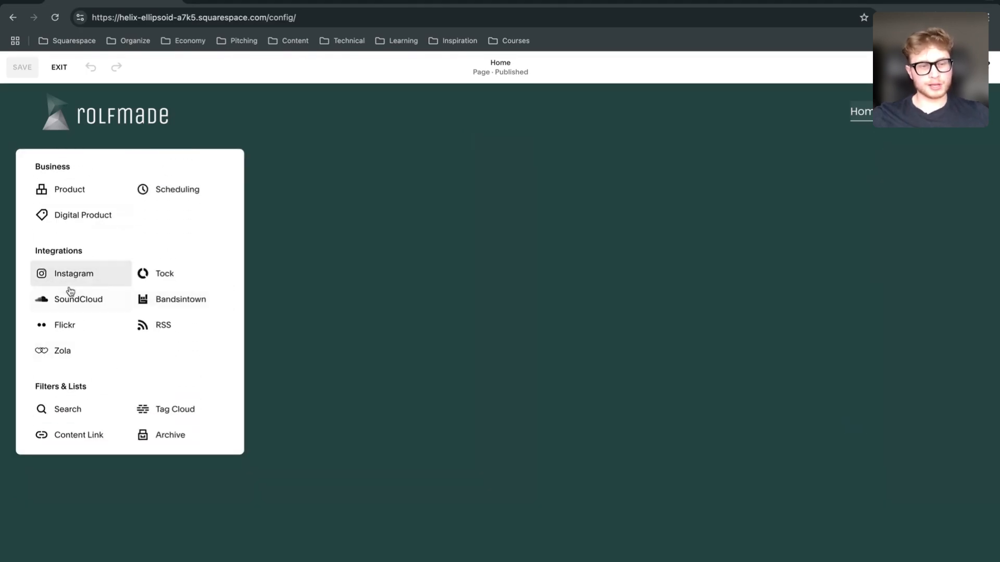
click(83, 273)
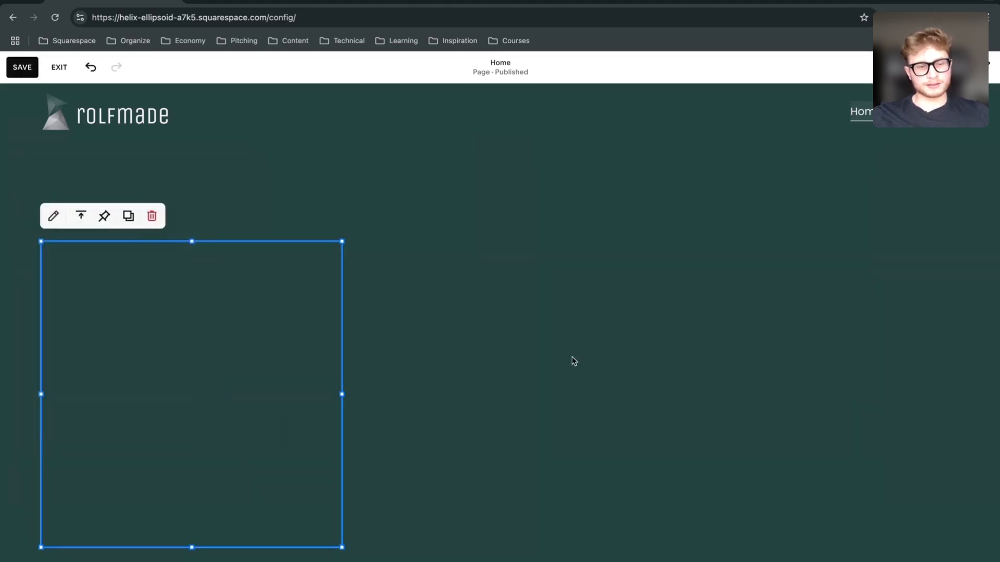
- Enlarge the Instagram block to show four images per row and center it horizontally in the section
drag(149, 352, 418, 354)
drag(612, 449, 766, 554)
drag(307, 349, 162, 371)
click(781, 315)
scroll(573, 370, up, 2)
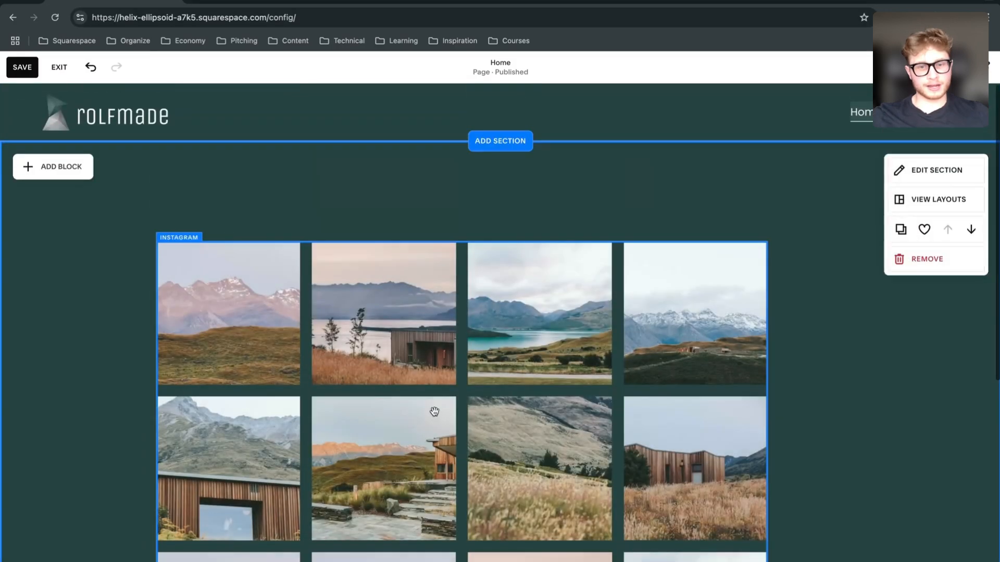
drag(434, 412, 476, 409)
- Open the Instagram block's settings and examine its connected account choices and the number of items displayed
double_click(478, 328)
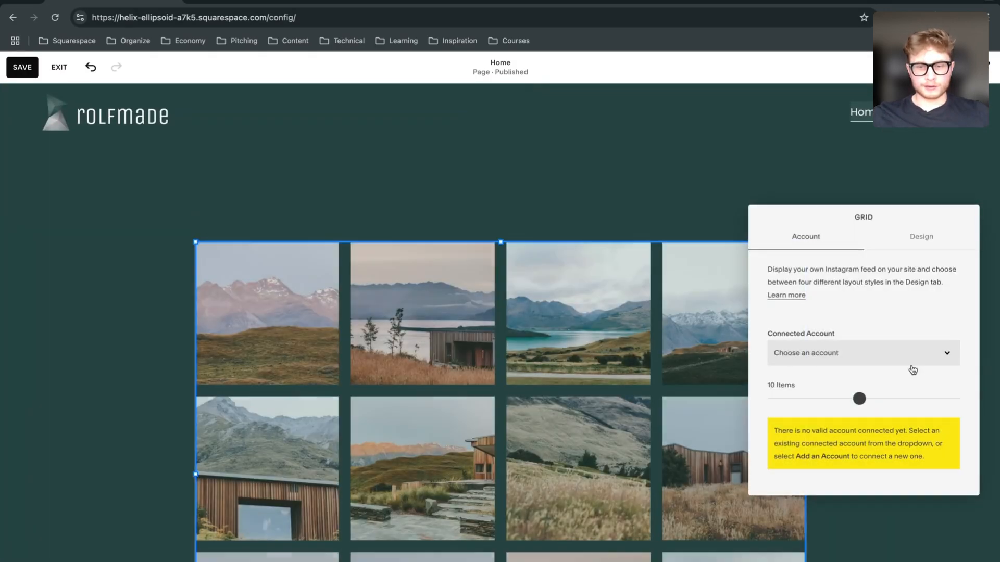
click(784, 353)
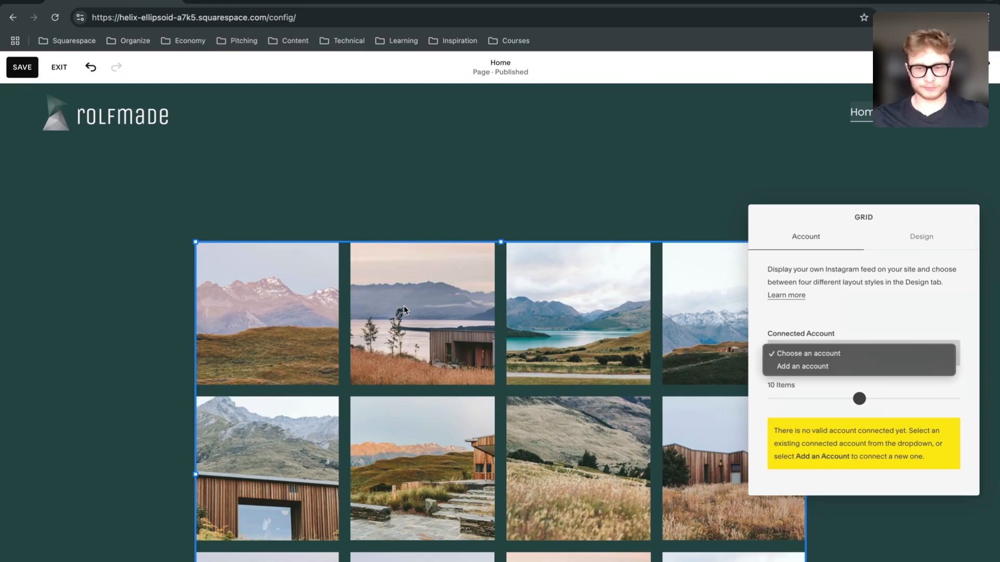
click(864, 297)
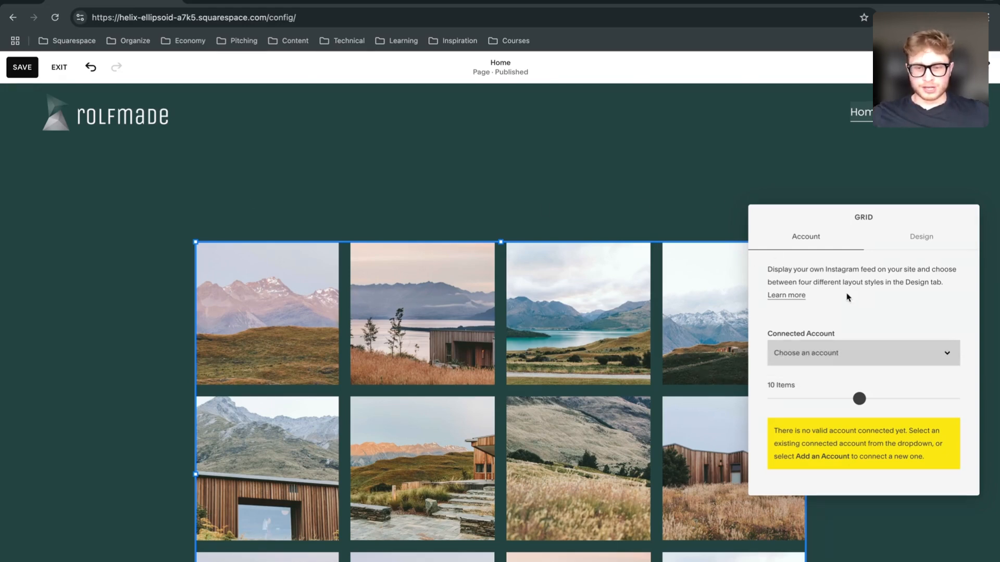
scroll(679, 453, down, 3)
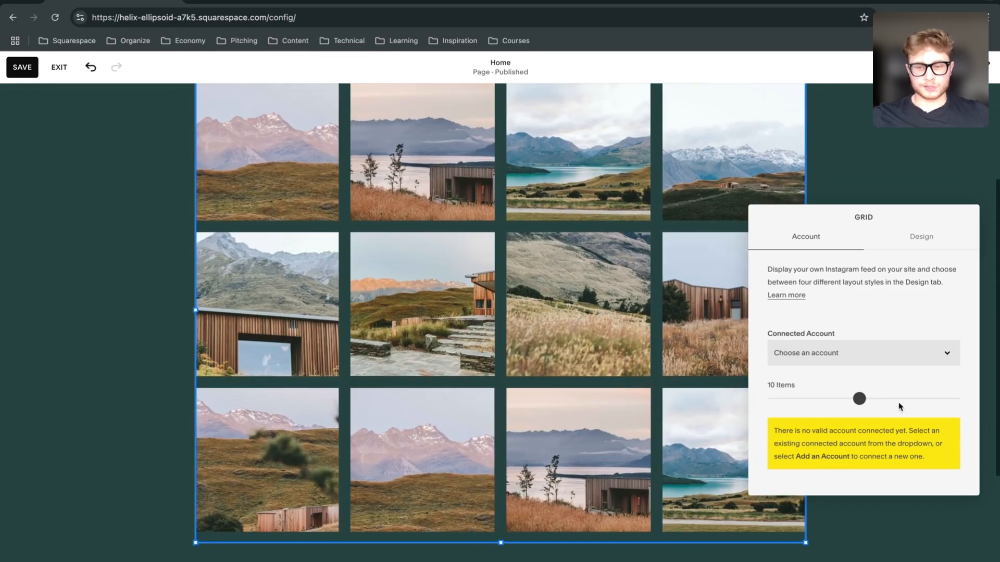
mouse_move(859, 398)
mouse_down()
mouse_move(905, 396)
mouse_move(825, 398)
mouse_move(986, 384)
mouse_move(953, 397)
mouse_move(874, 398)
mouse_move(966, 395)
mouse_move(858, 400)
mouse_up()
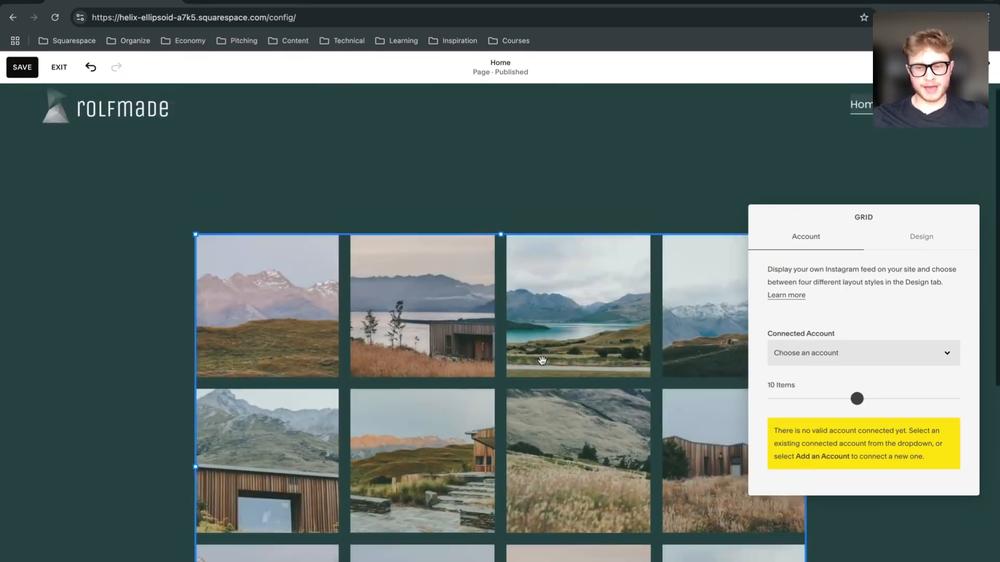
- Try the Slideshow, Carousel and Stacked designs on the Instagram block and return it to the Grid design
click(922, 236)
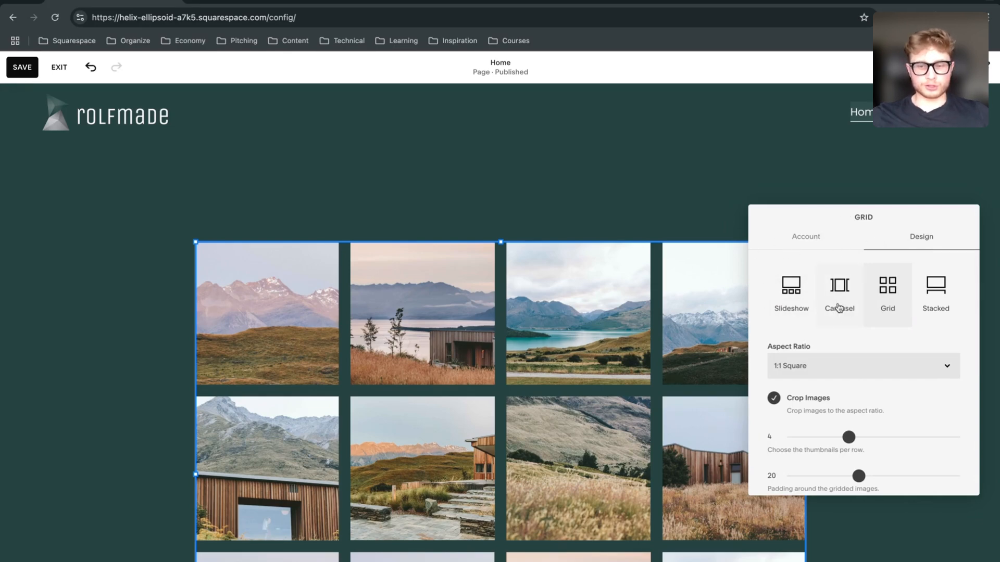
scroll(839, 310, down, 2)
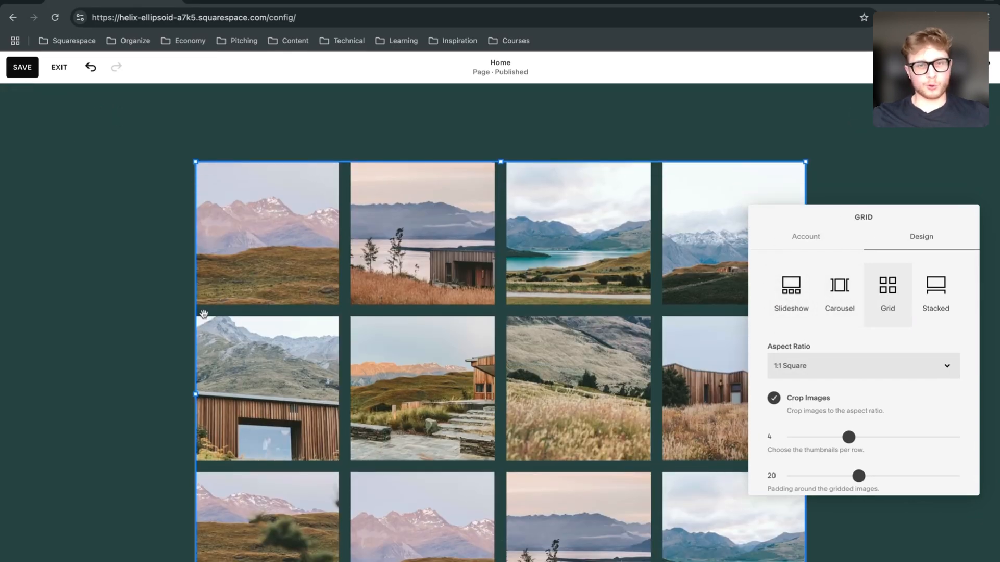
click(791, 306)
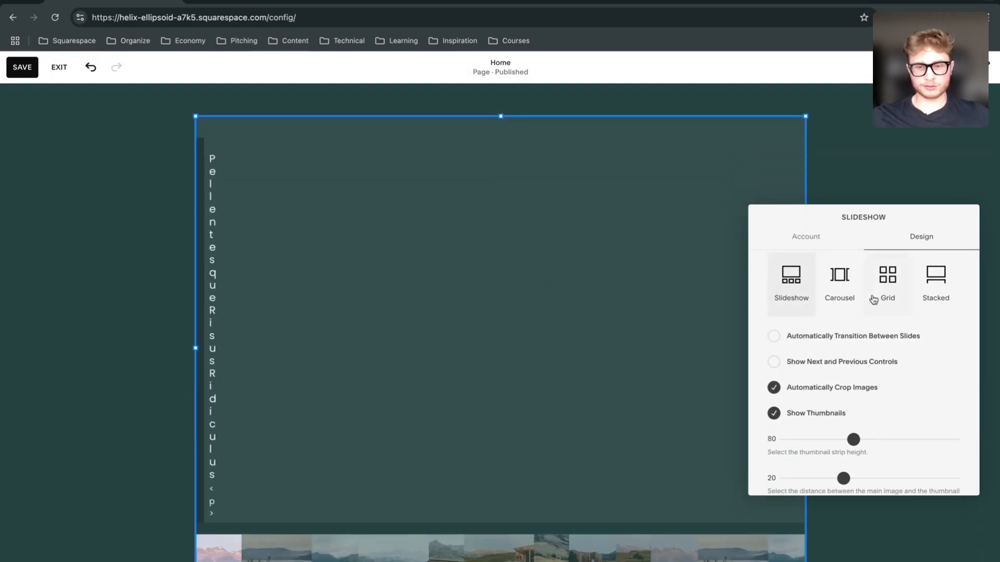
click(850, 280)
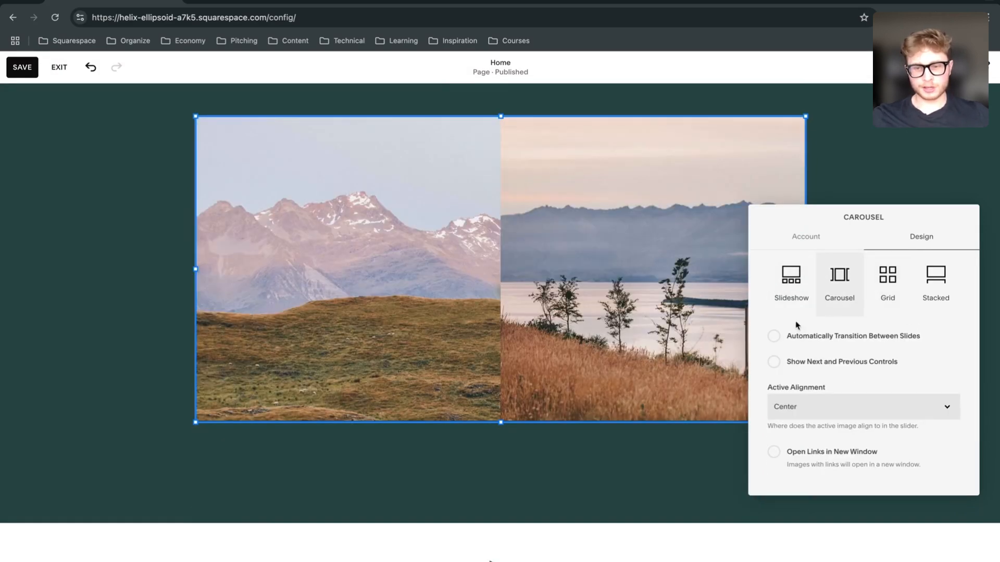
click(885, 292)
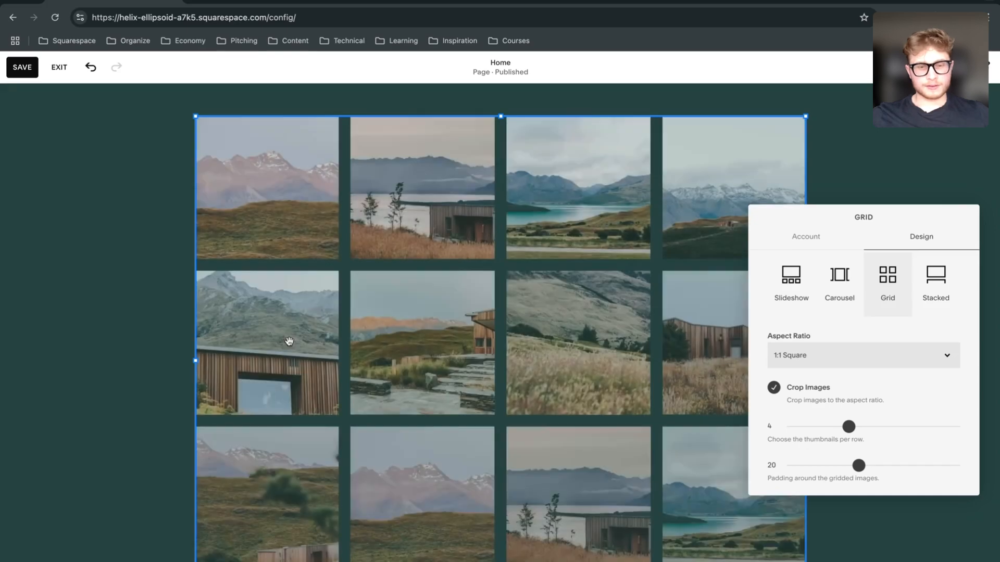
click(936, 281)
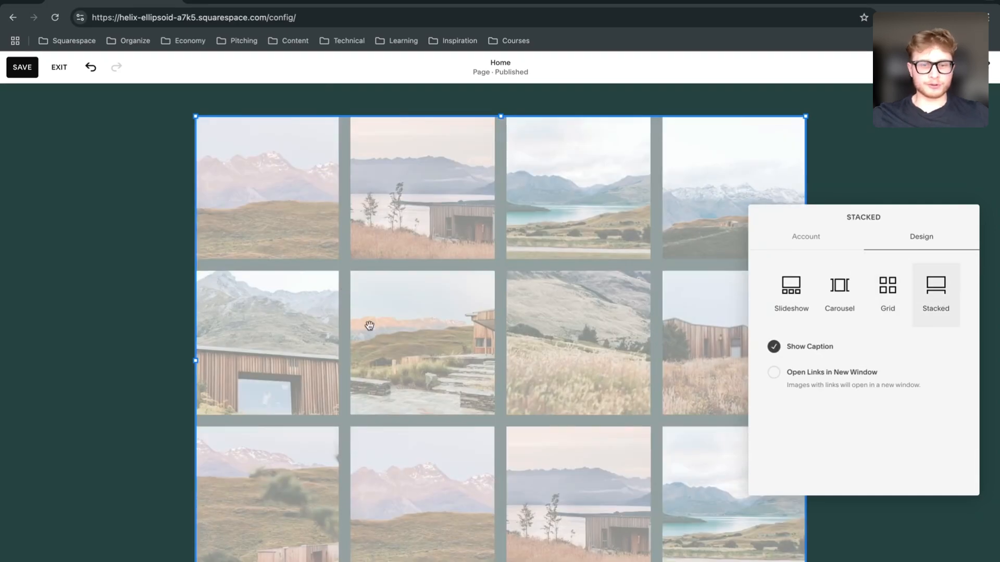
scroll(561, 384, down, 5)
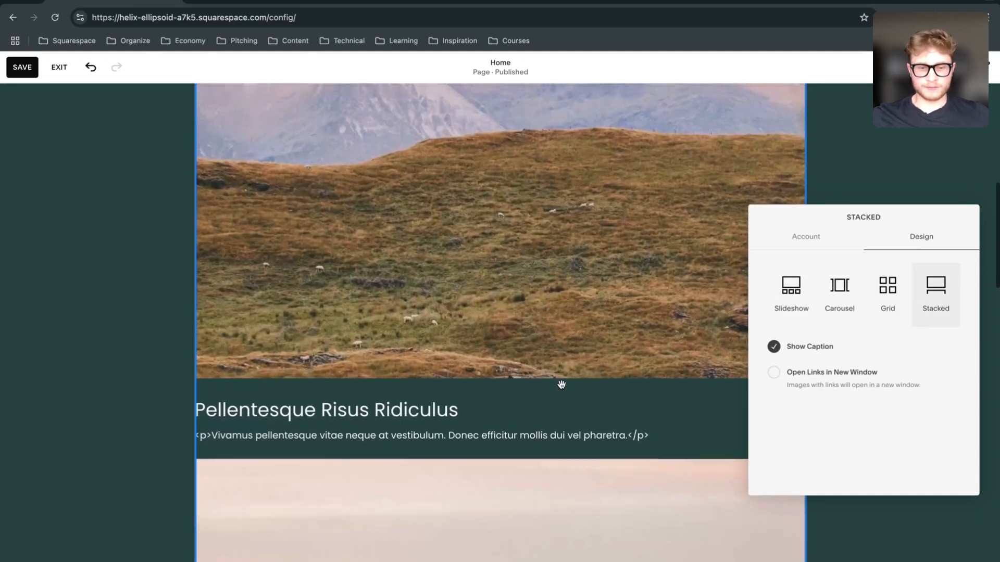
scroll(561, 384, up, 5)
click(871, 301)
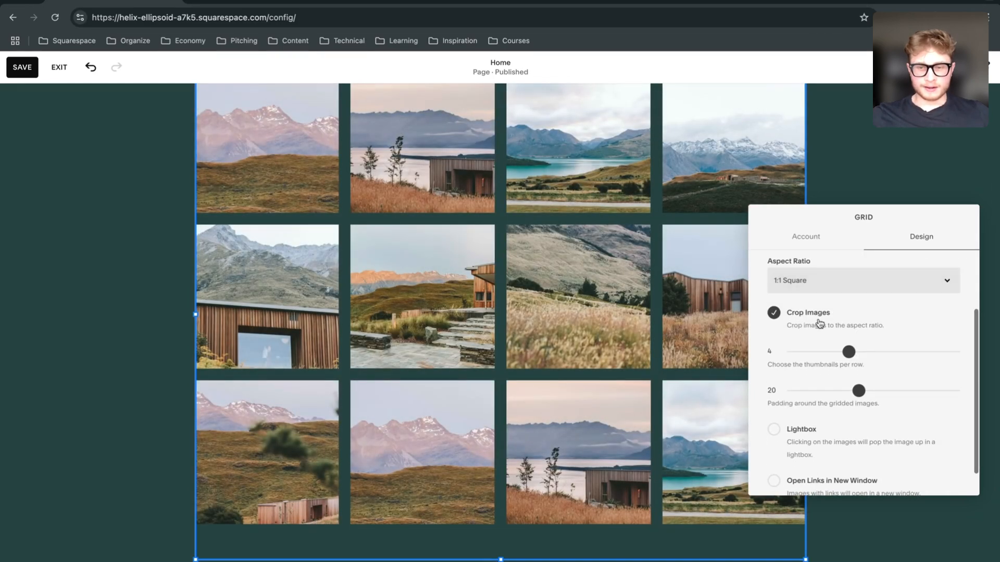
- Review the grid design options, including the available aspect ratios, keeping 1:1 Square selected
scroll(949, 346, up, 3)
scroll(830, 442, down, 2)
scroll(829, 441, down, 1)
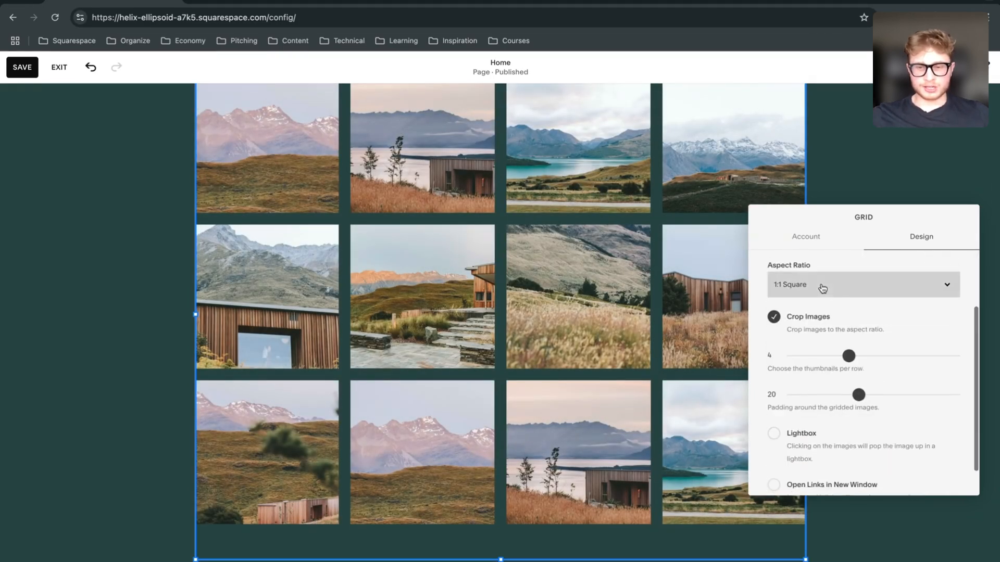
click(820, 286)
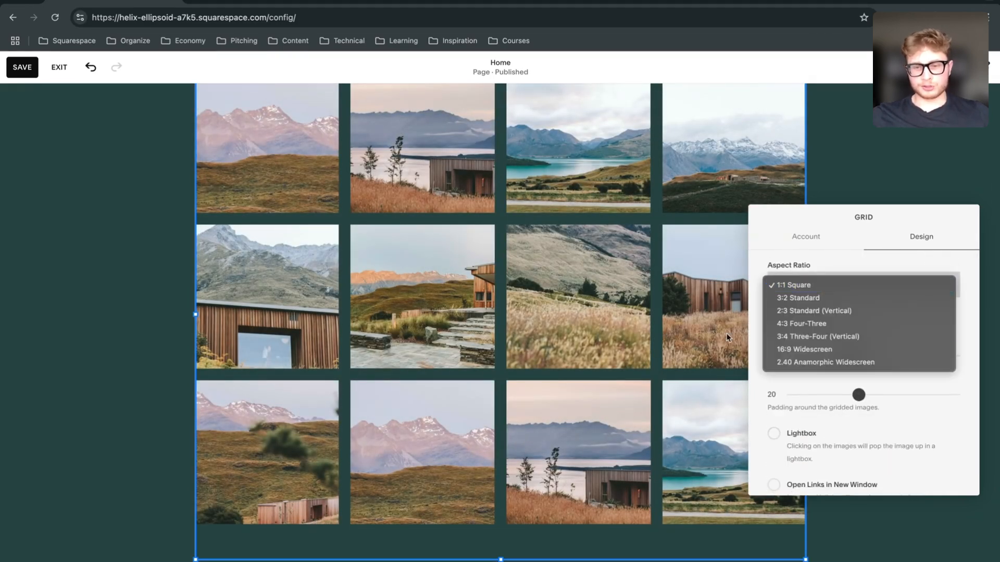
click(802, 285)
scroll(830, 345, down, 1)
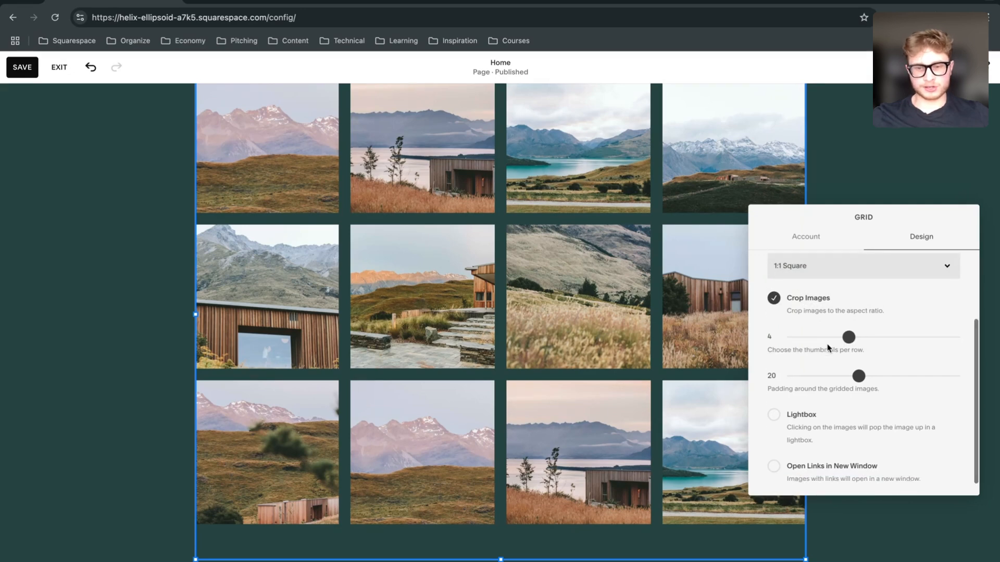
scroll(827, 332, down, 1)
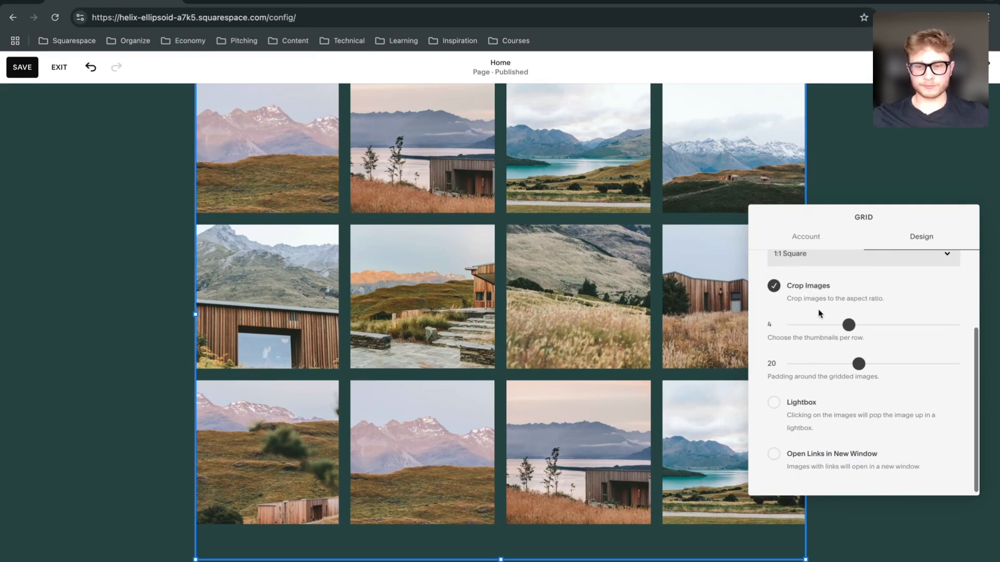
scroll(822, 294, up, 4)
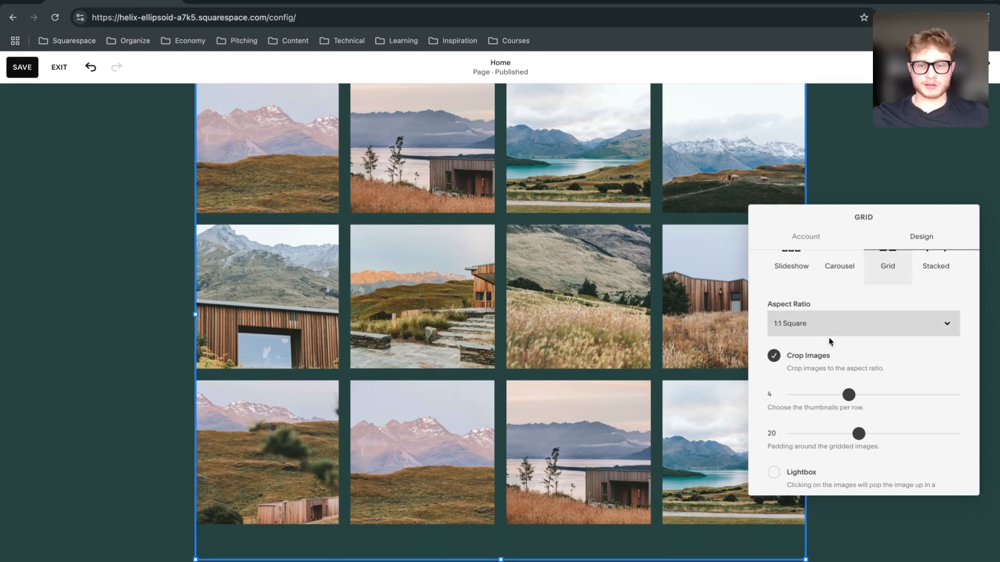
scroll(833, 339, down, 4)
scroll(646, 348, up, 1)
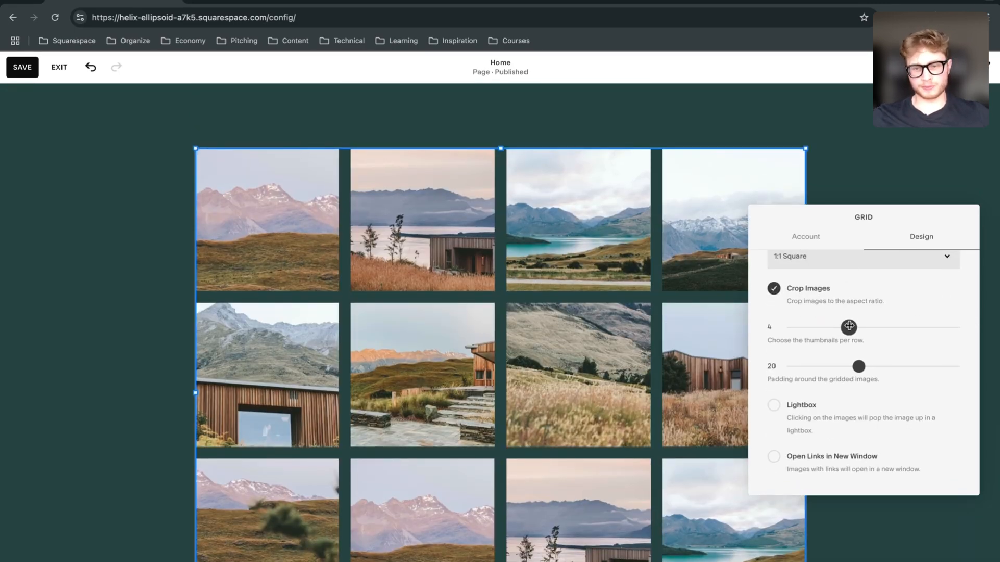
- Set the Instagram grid to 3 thumbnails per row and the padding around its images to 0
drag(849, 326, 832, 328)
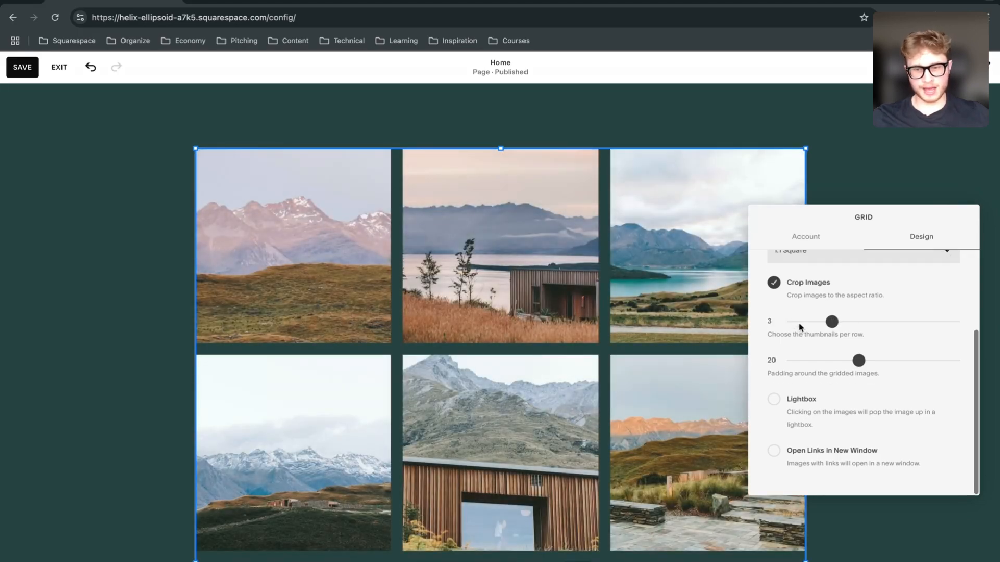
drag(858, 360, 970, 363)
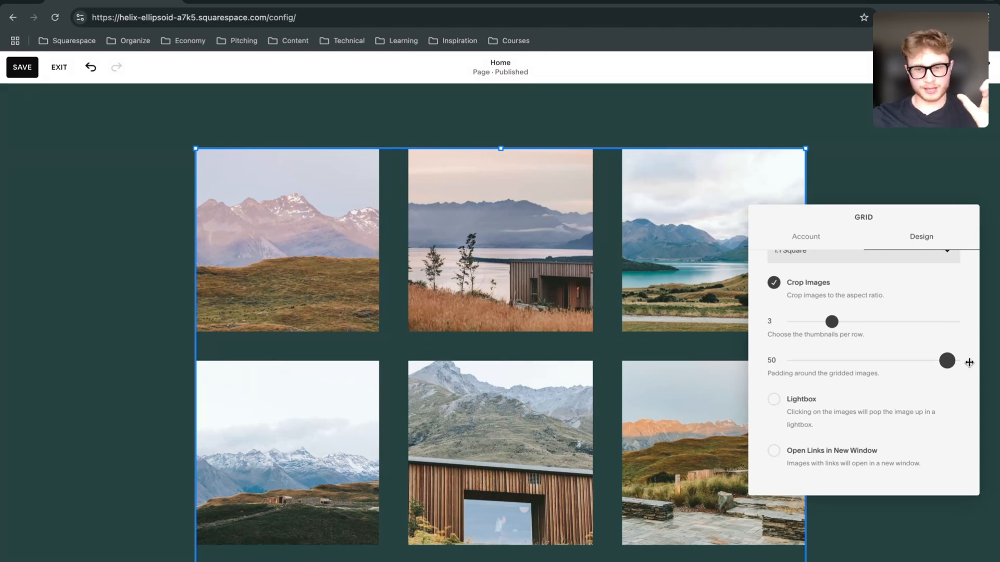
drag(969, 363, 791, 361)
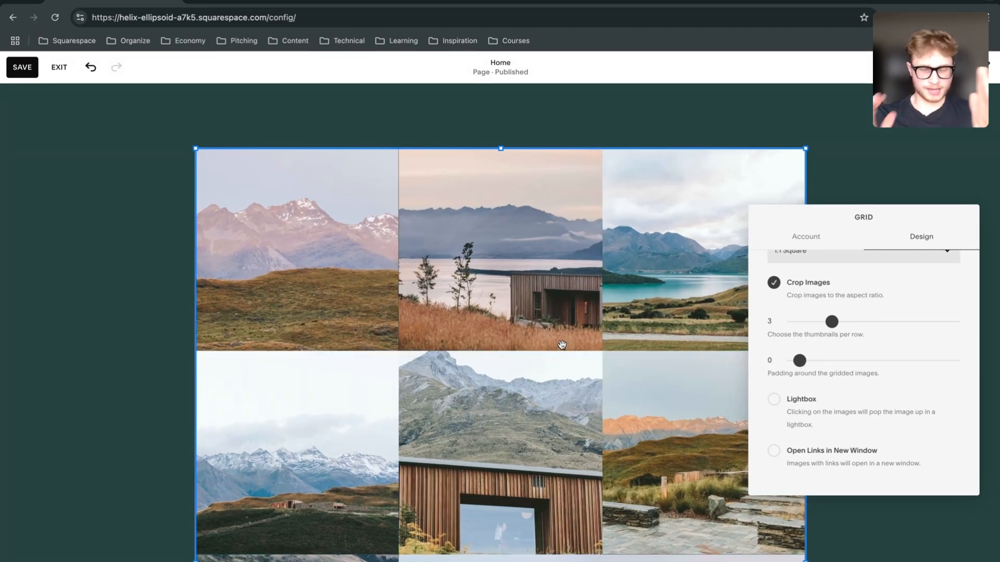
scroll(575, 345, down, 1)
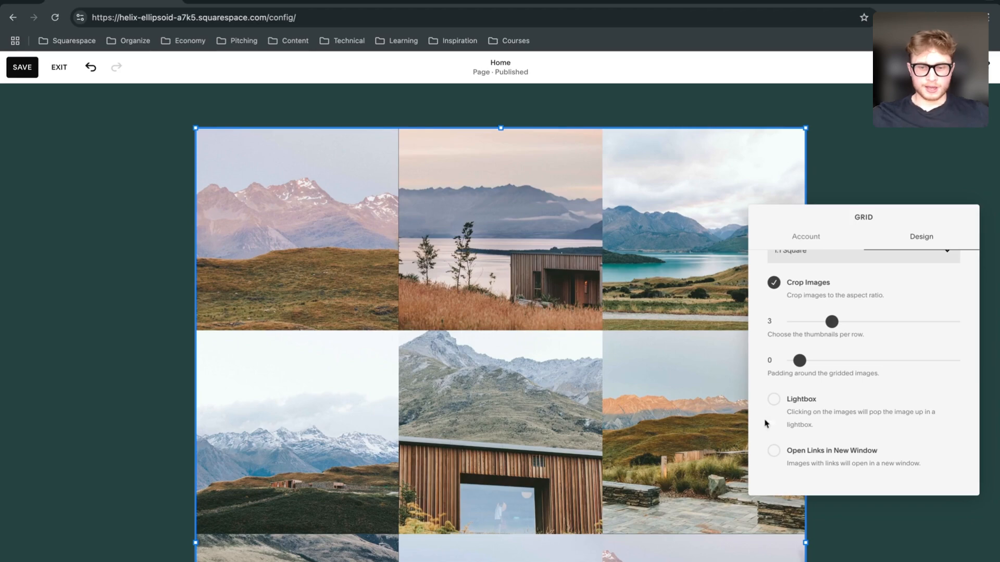
- Try the grid's Lightbox option, switch it off again, enable Open Links in New Window, and close the block settings
click(774, 399)
scroll(838, 462, down, 2)
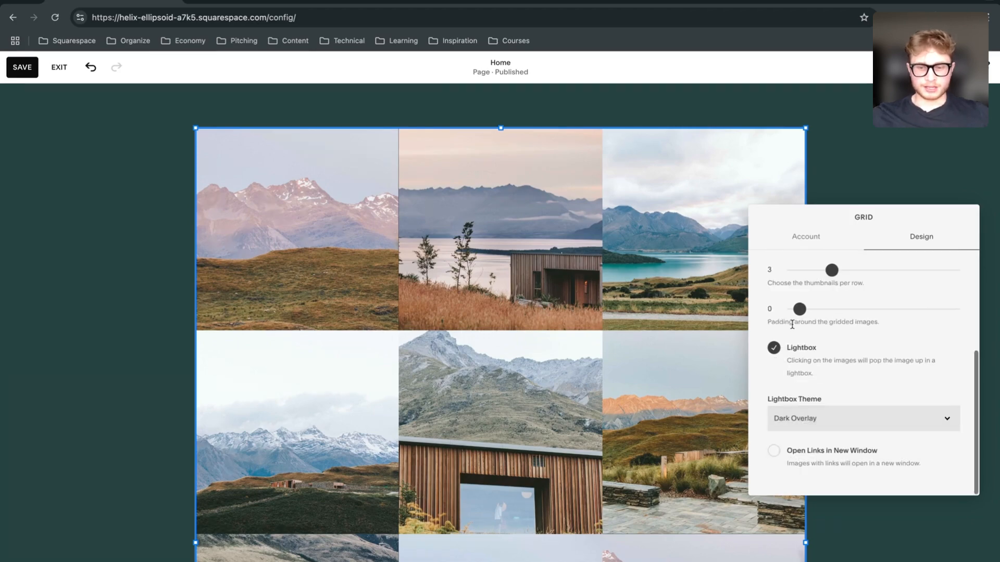
click(775, 349)
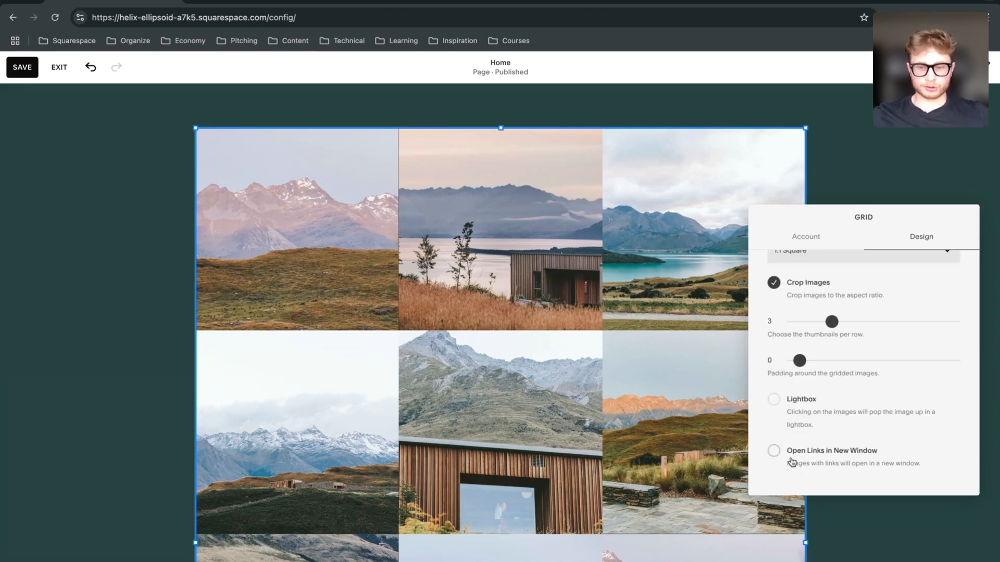
click(774, 451)
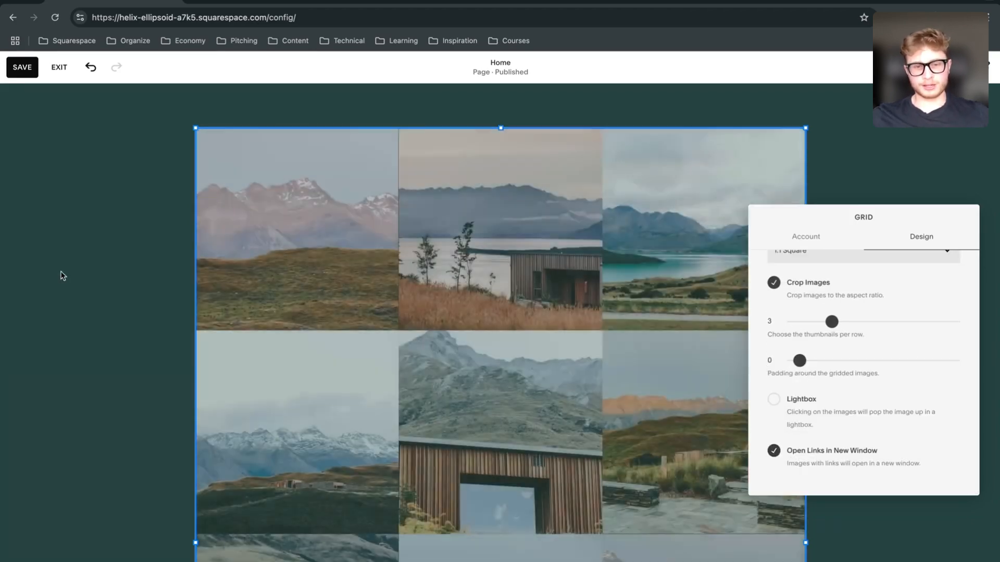
click(62, 276)
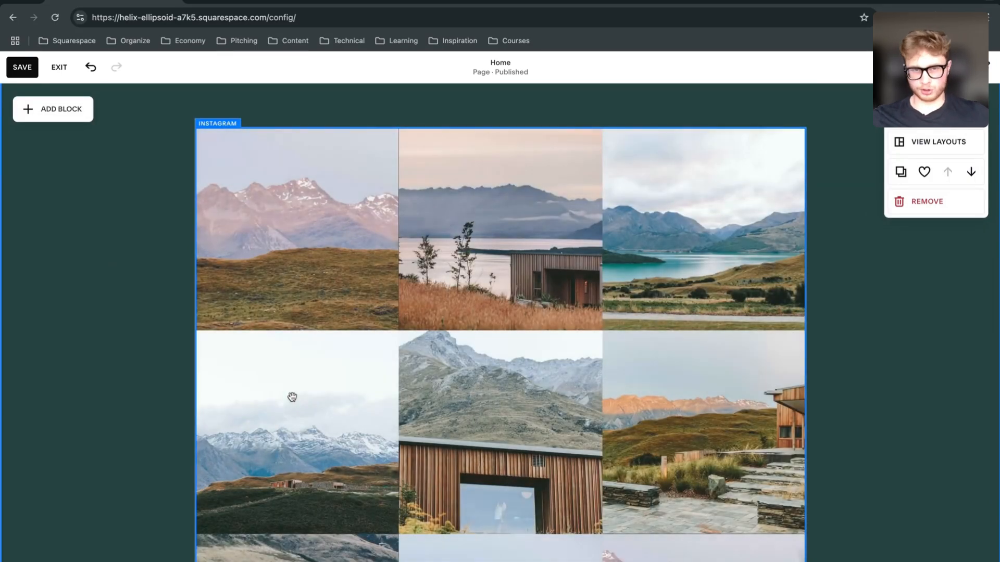
scroll(292, 398, down, 3)
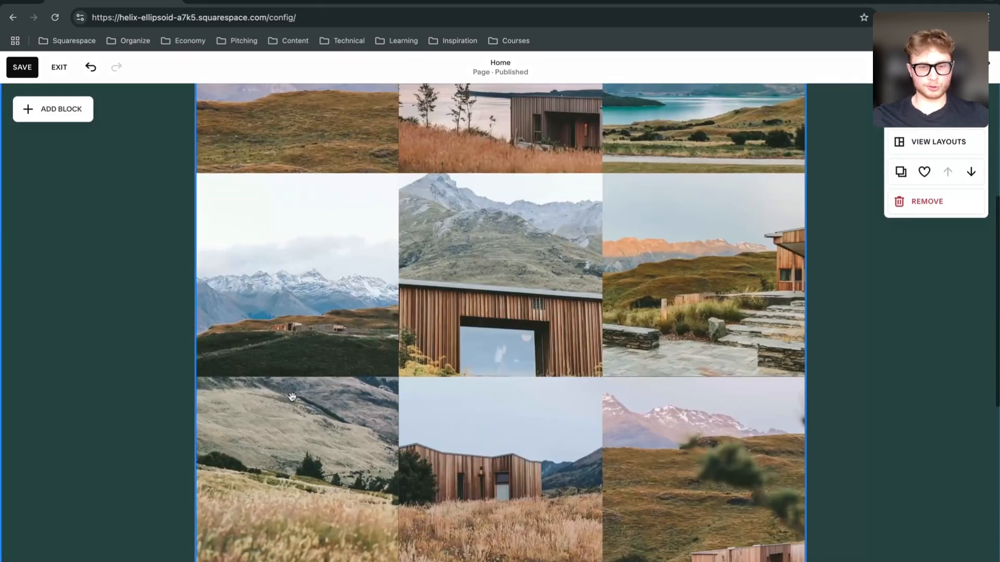
scroll(292, 398, up, 5)
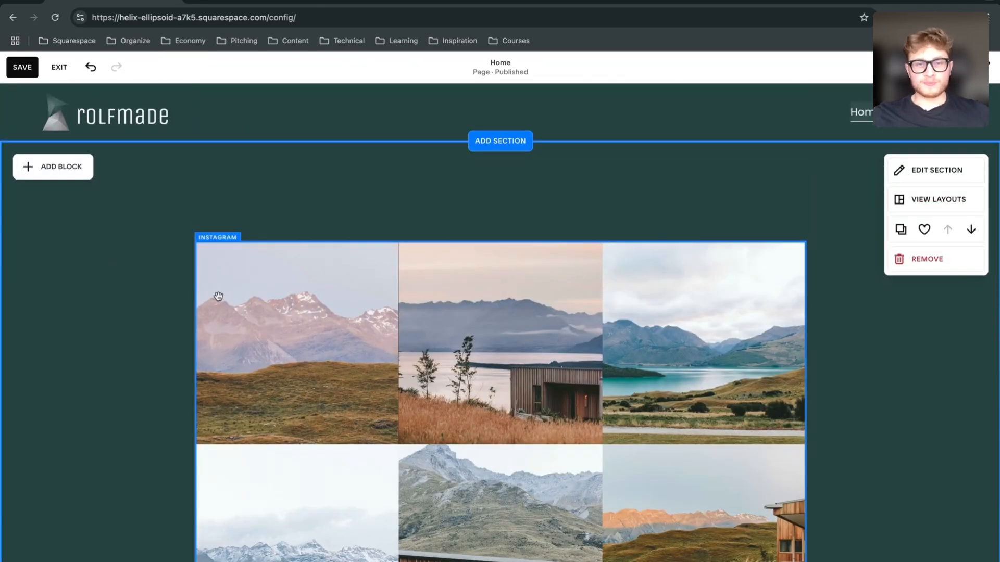